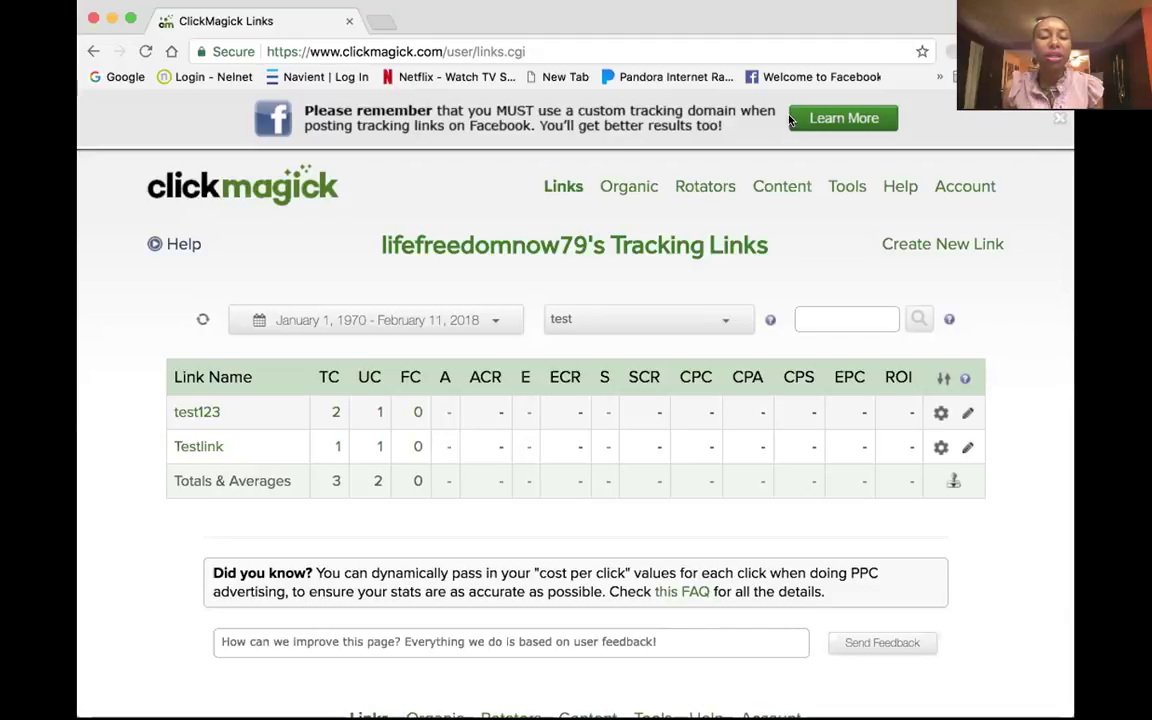
# Switch the browser window to full screen and open the form for creating a new tracking link
pyautogui.click(131, 19)
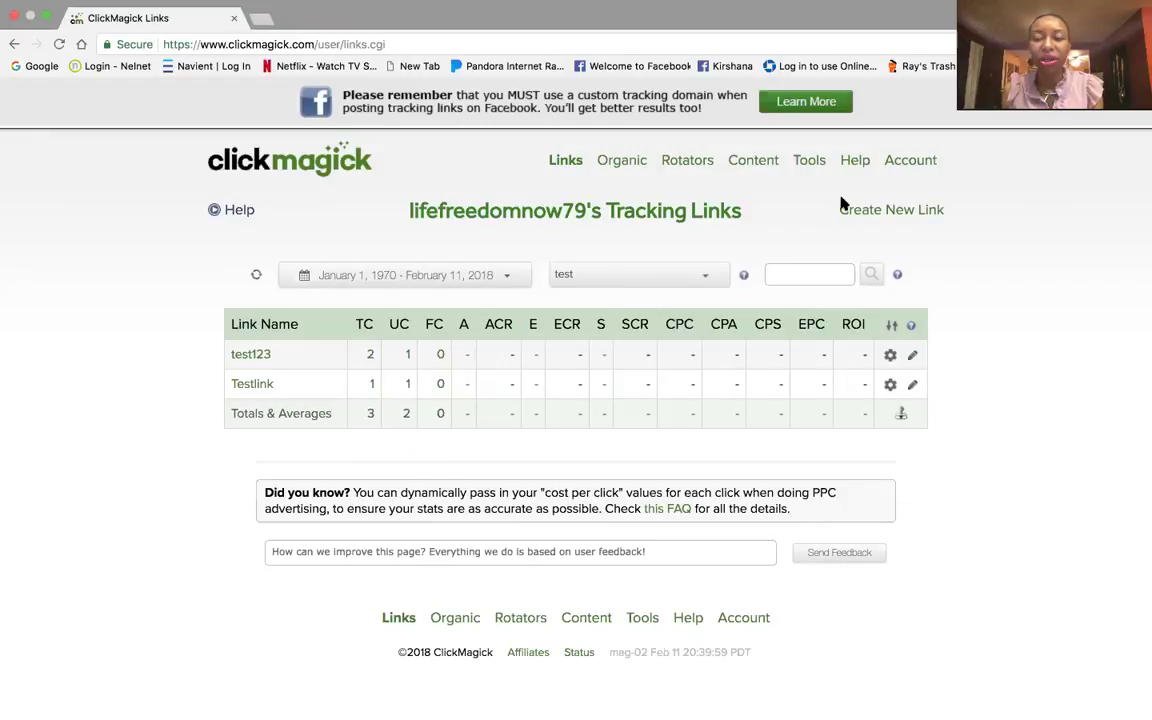
pyautogui.click(859, 211)
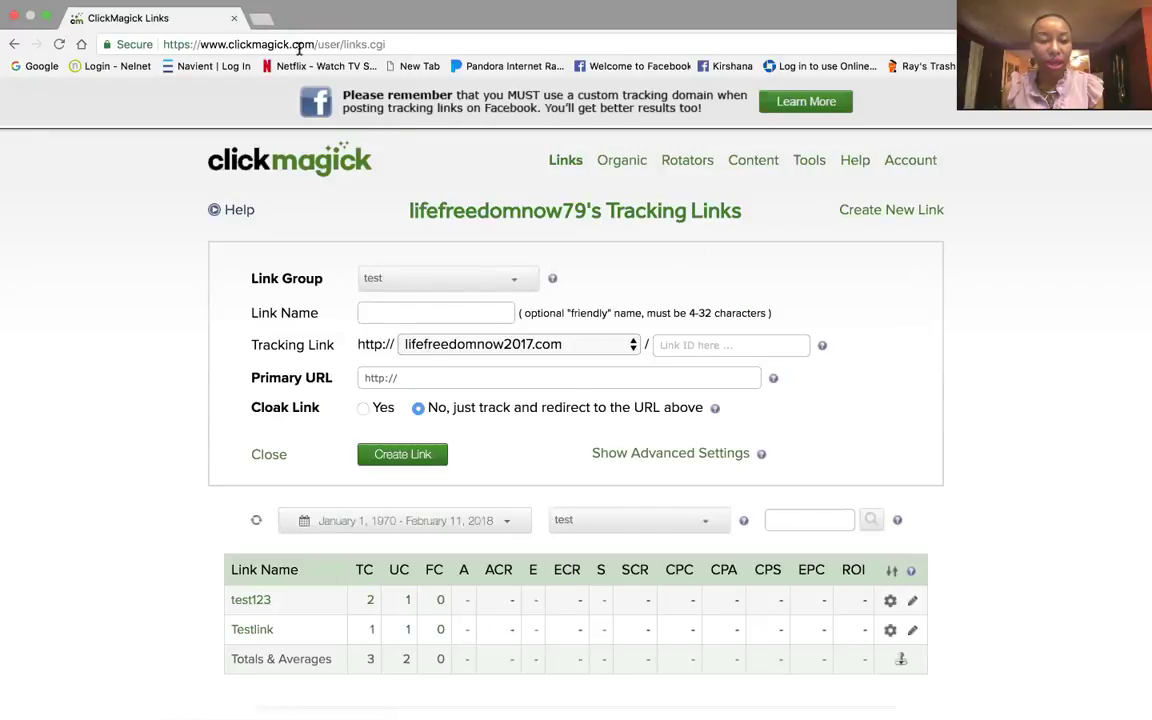
# Open YouTube in a new browser tab and search for the channel owner's full name, keeping the exact spelling instead of the suggested correction
pyautogui.click(259, 19)
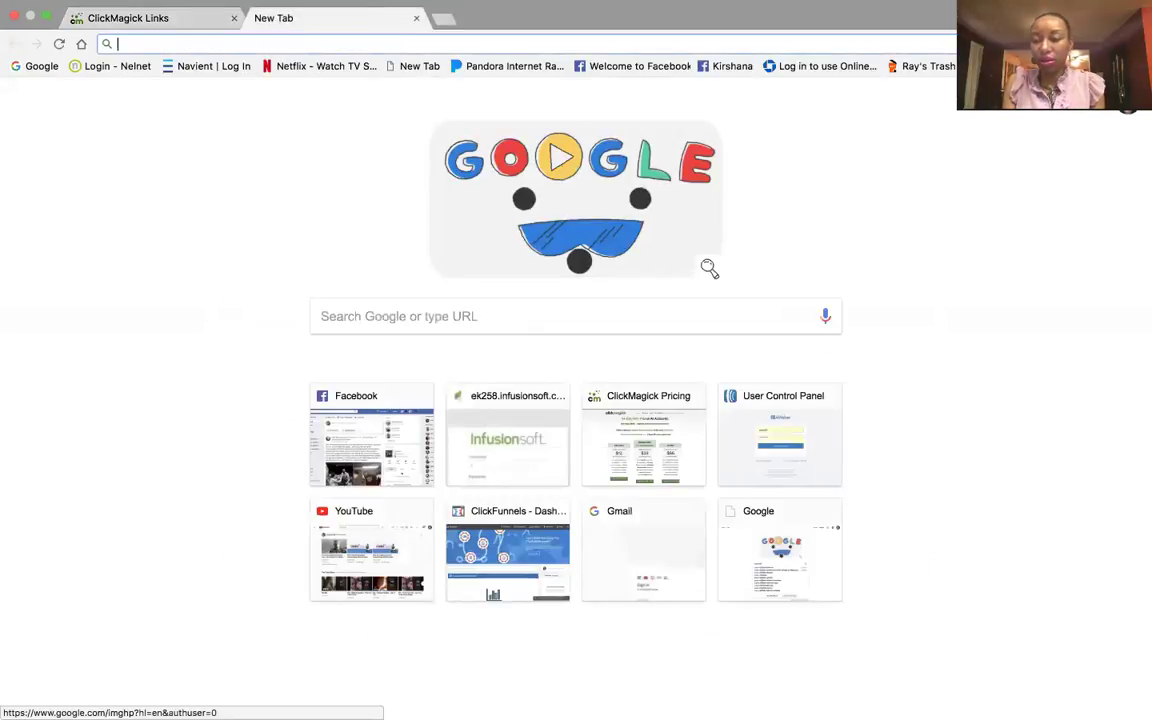
pyautogui.click(1085, 97)
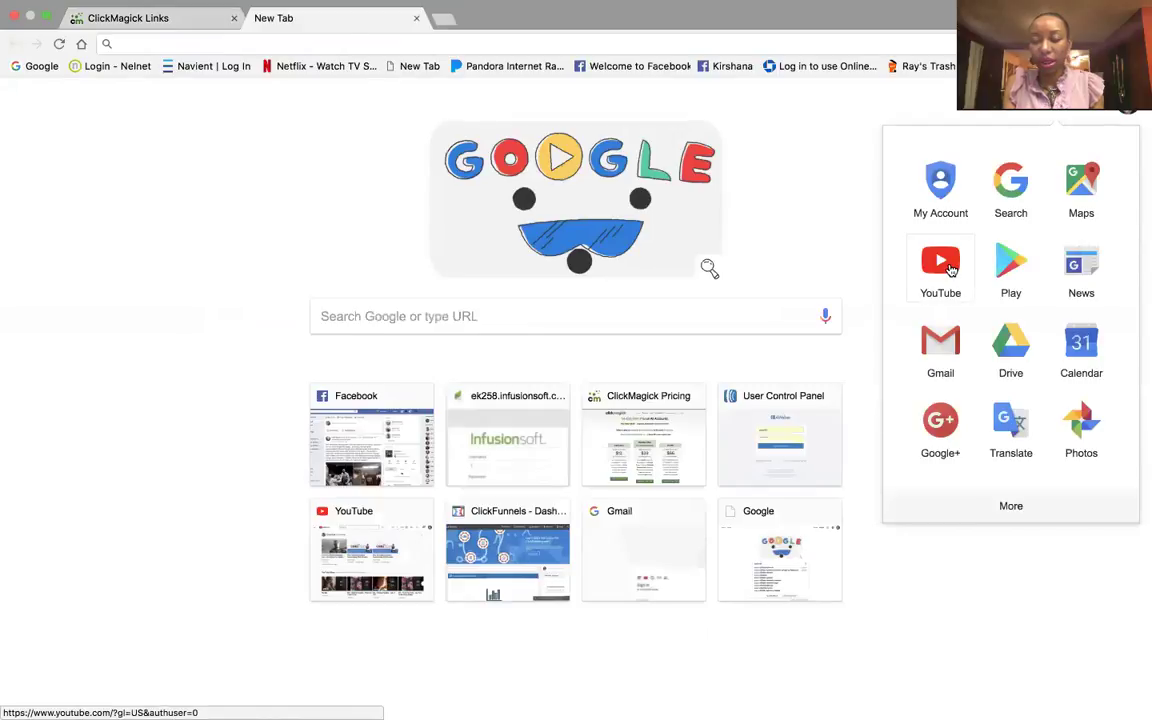
pyautogui.click(945, 287)
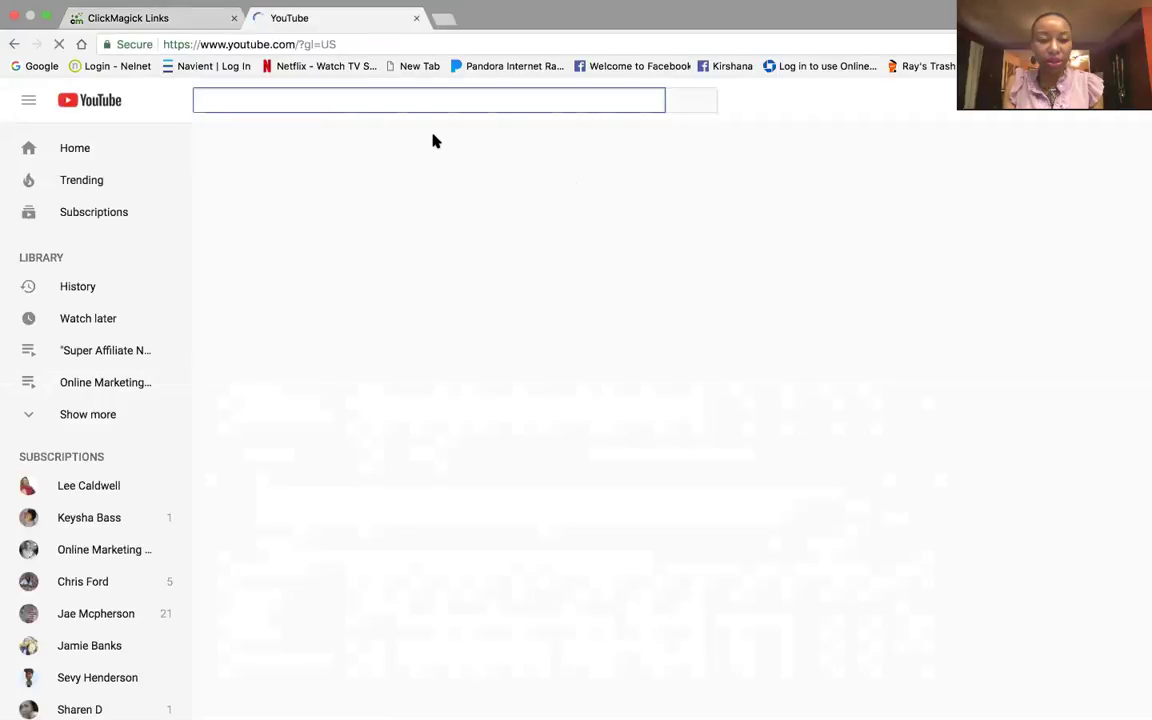
pyautogui.write('kir')
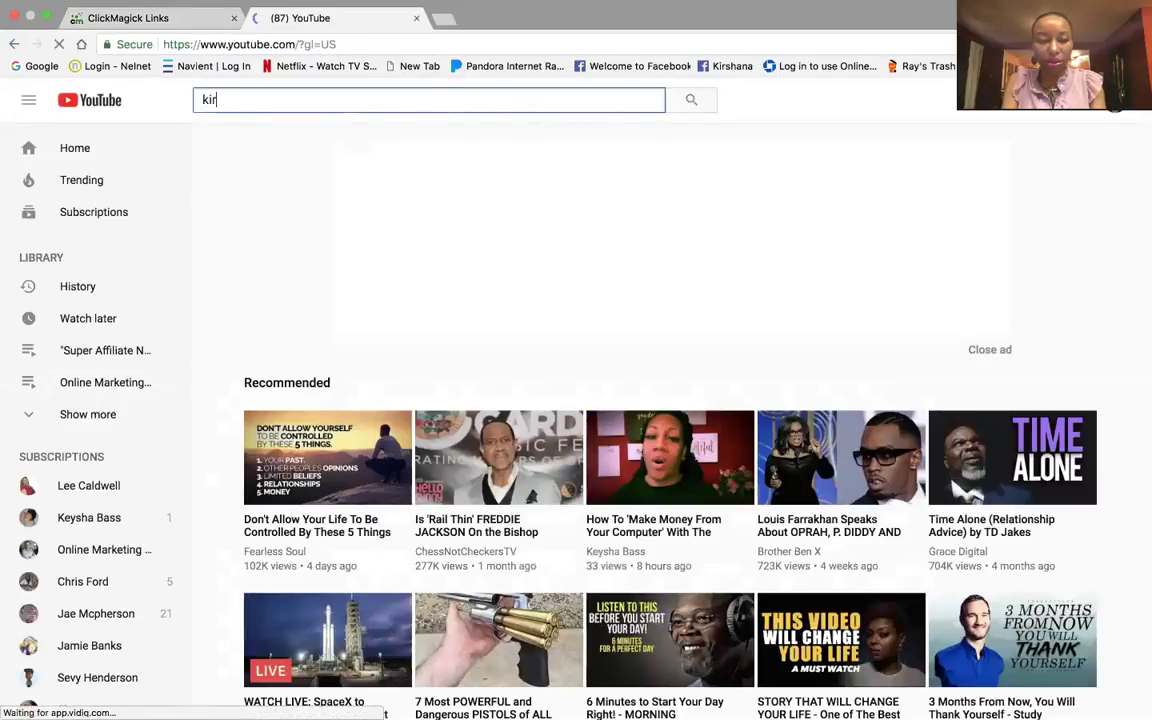
pyautogui.write('shana sykes')
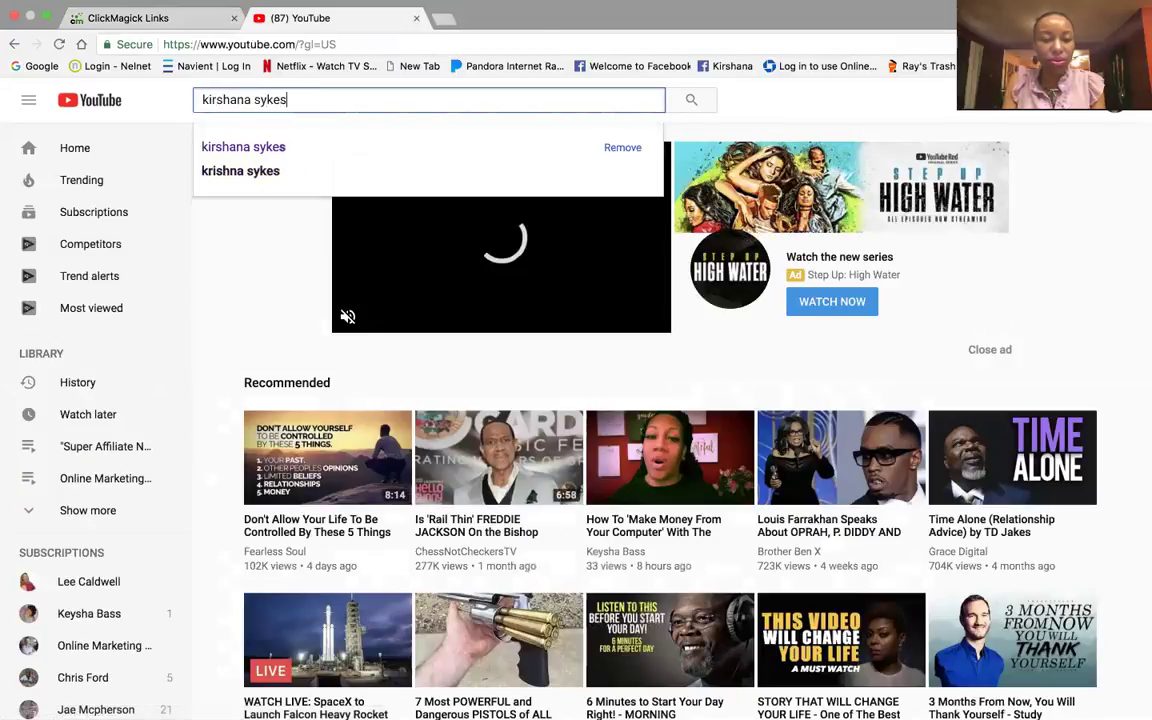
pyautogui.click(420, 157)
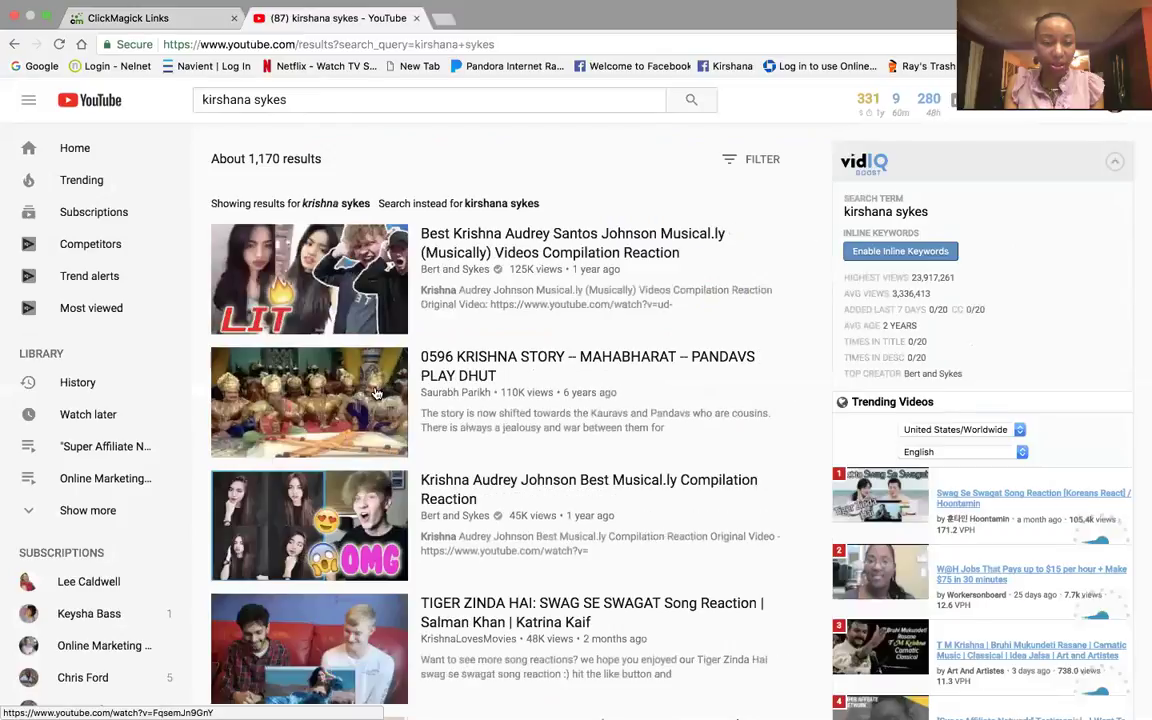
pyautogui.click(480, 205)
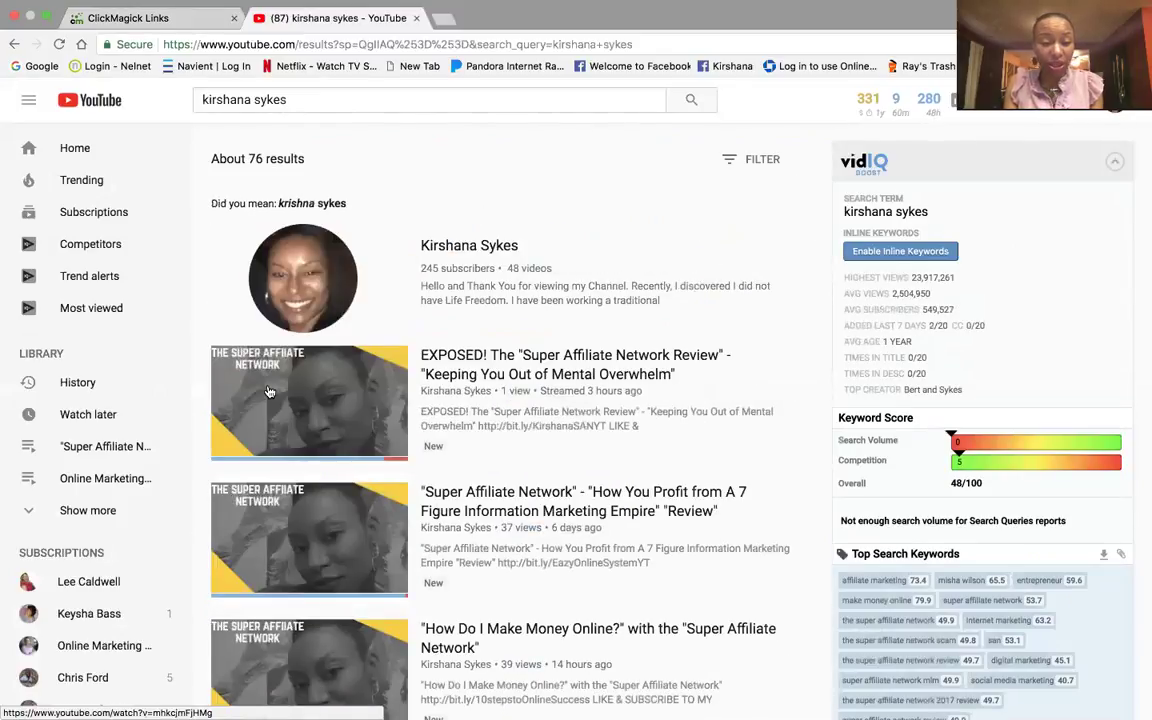
# Open the video EXPOSED! The "Super Affiliate Network Review", pause it and copy its share link
pyautogui.click(443, 379)
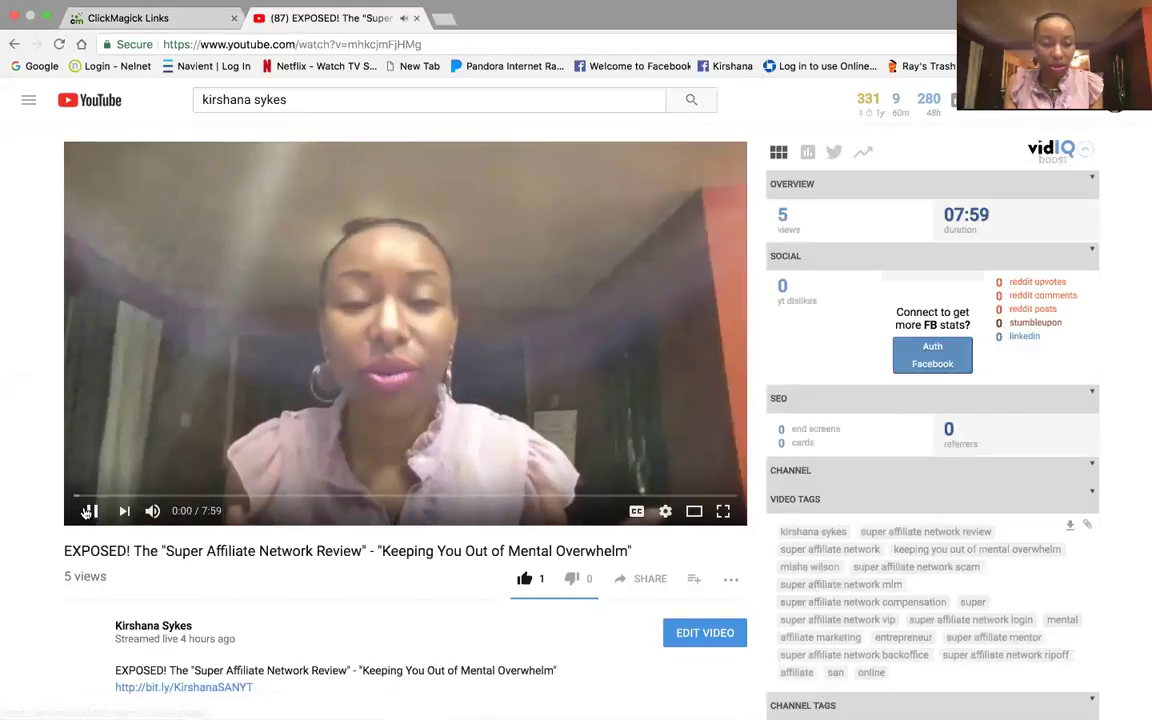
pyautogui.click(88, 511)
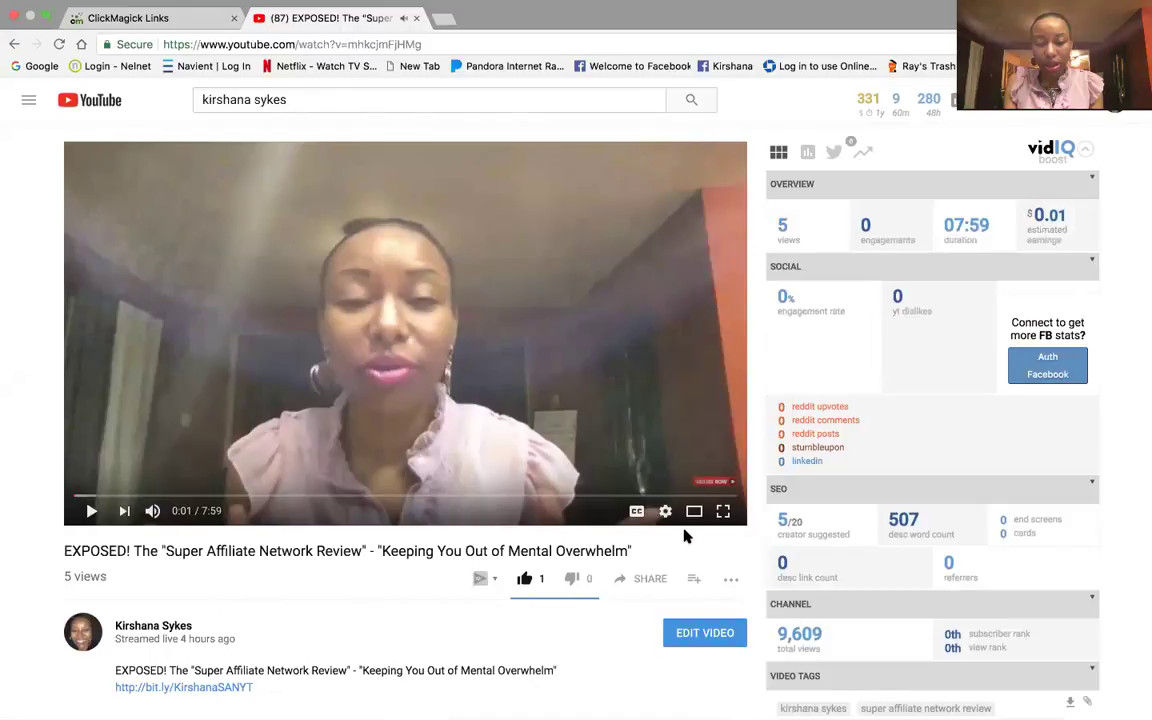
pyautogui.click(643, 578)
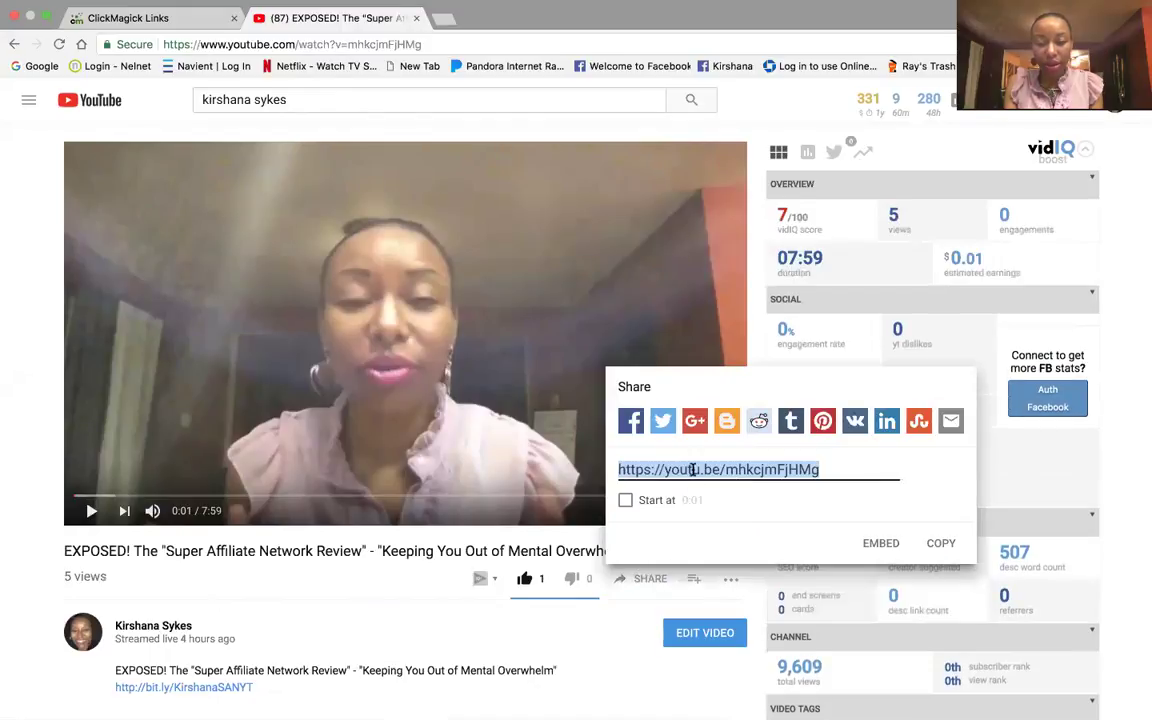
pyautogui.click(150, 19)
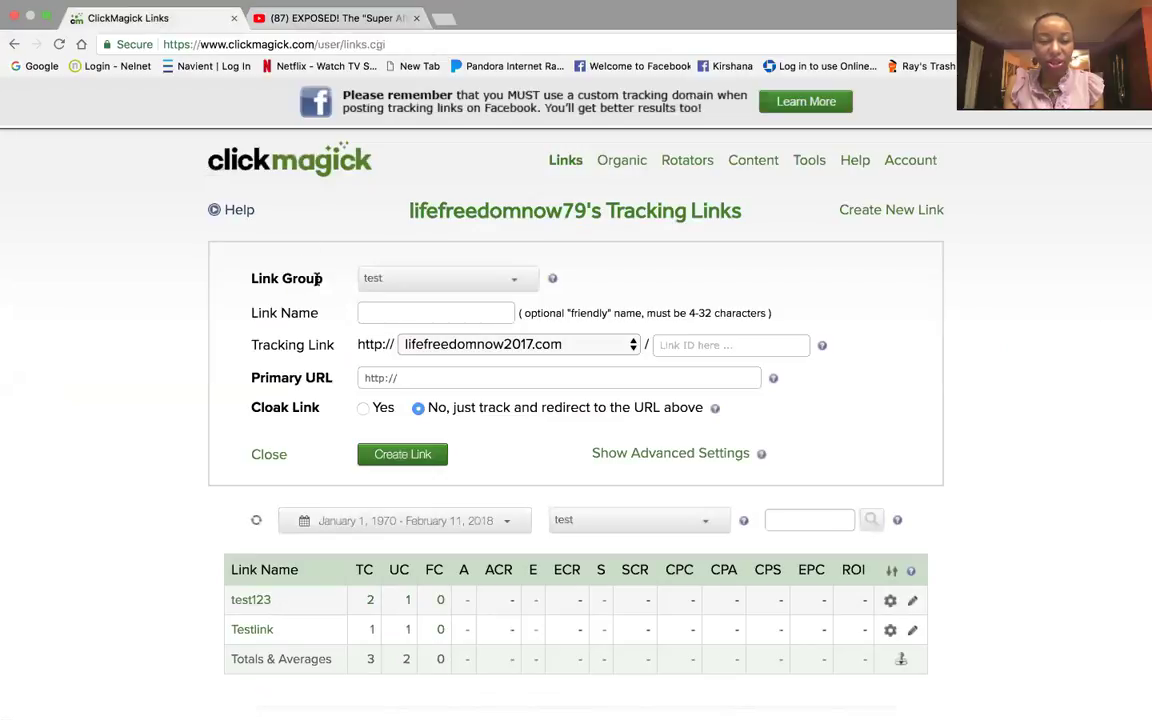
pyautogui.click(379, 380)
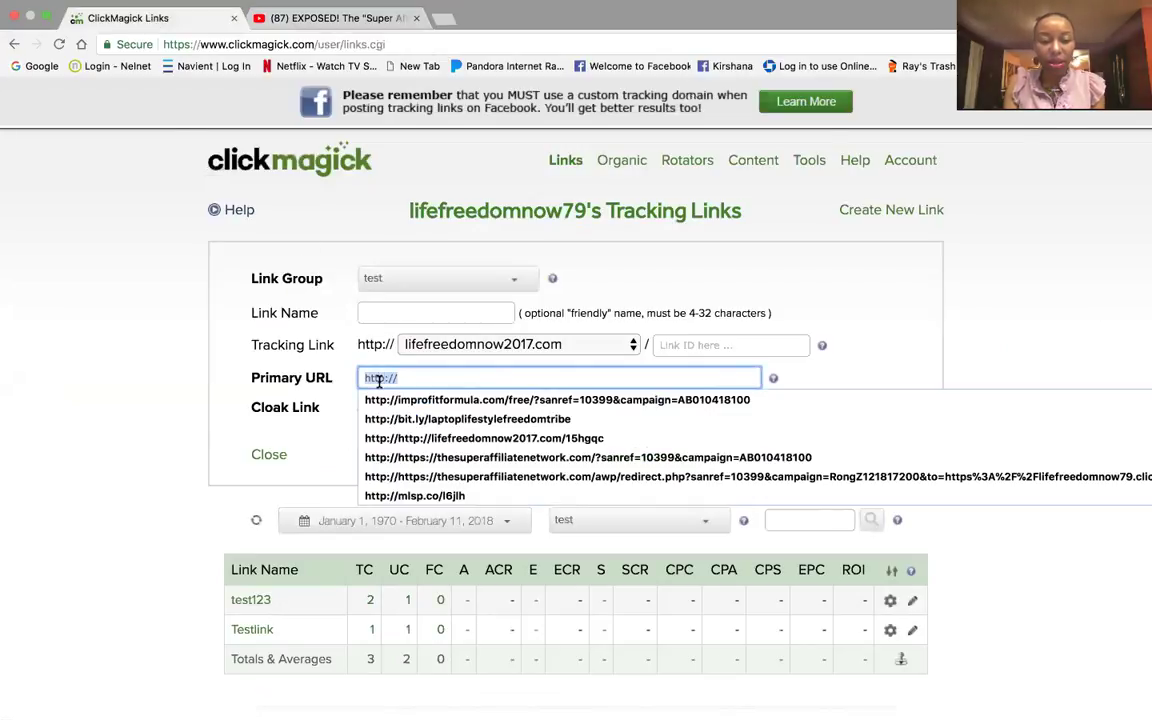
pyautogui.press('BackSpace')
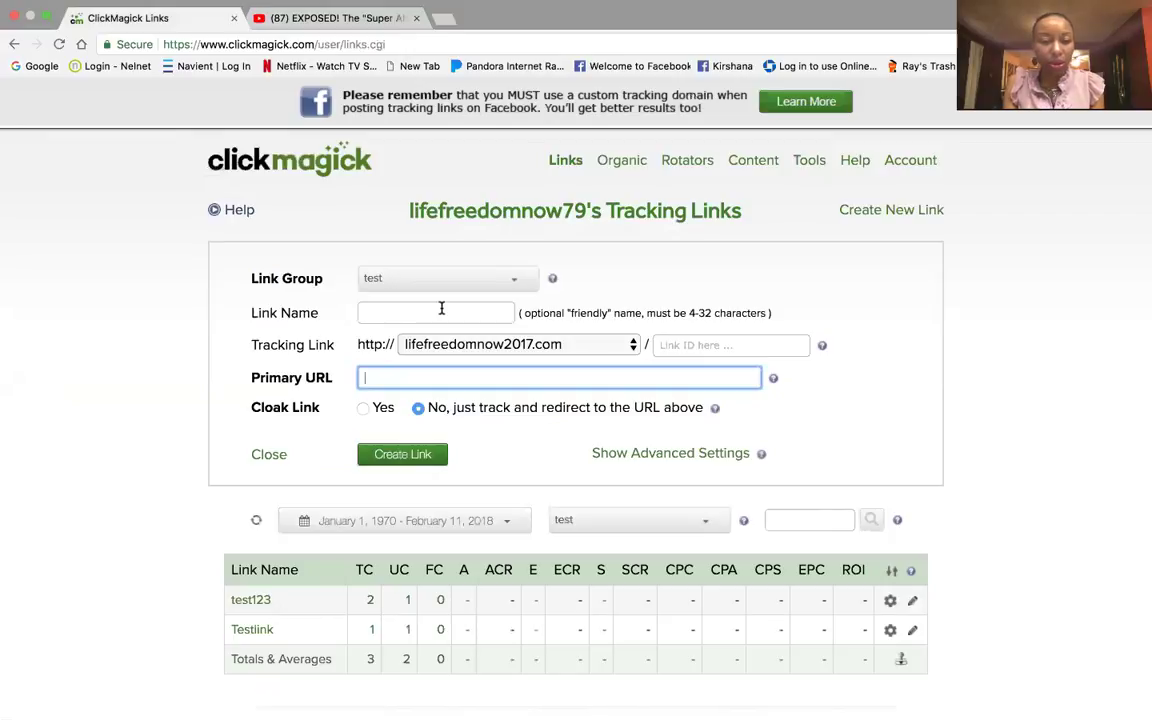
pyautogui.click(409, 380)
pyautogui.write('https://youtu.be/mhkcjmFjHMg')
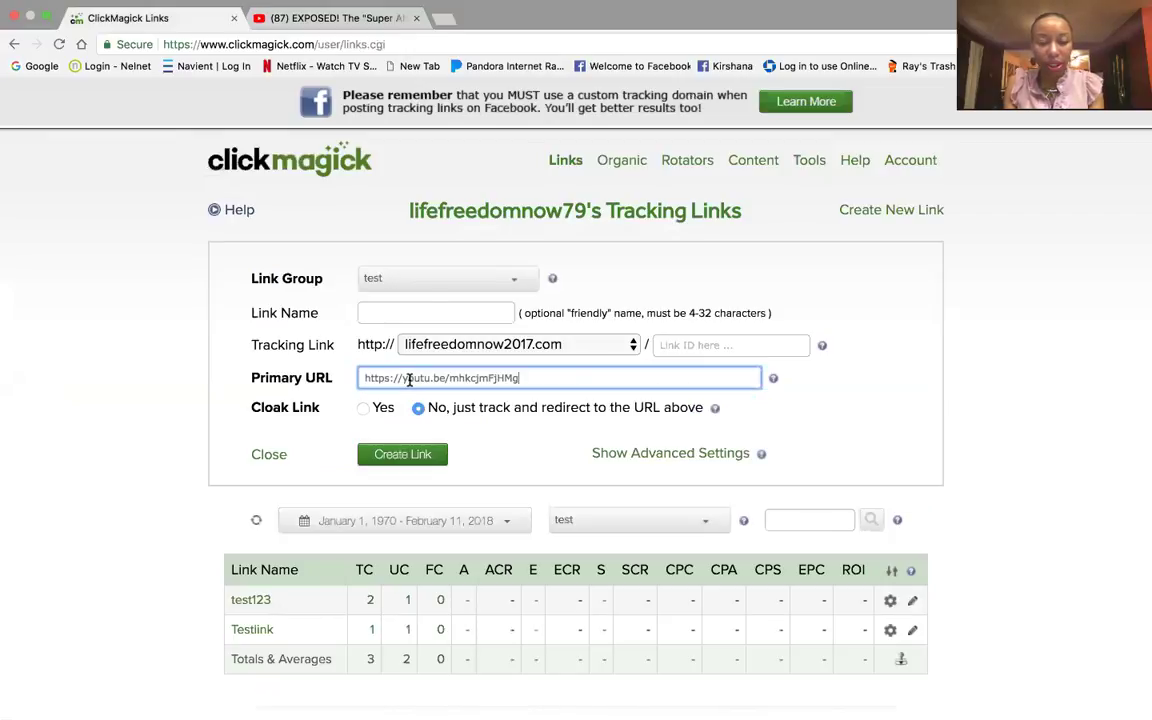
# Name the link testname, give it the link ID 1234 on lifefreedomnow2017.com, and create it
pyautogui.click(396, 312)
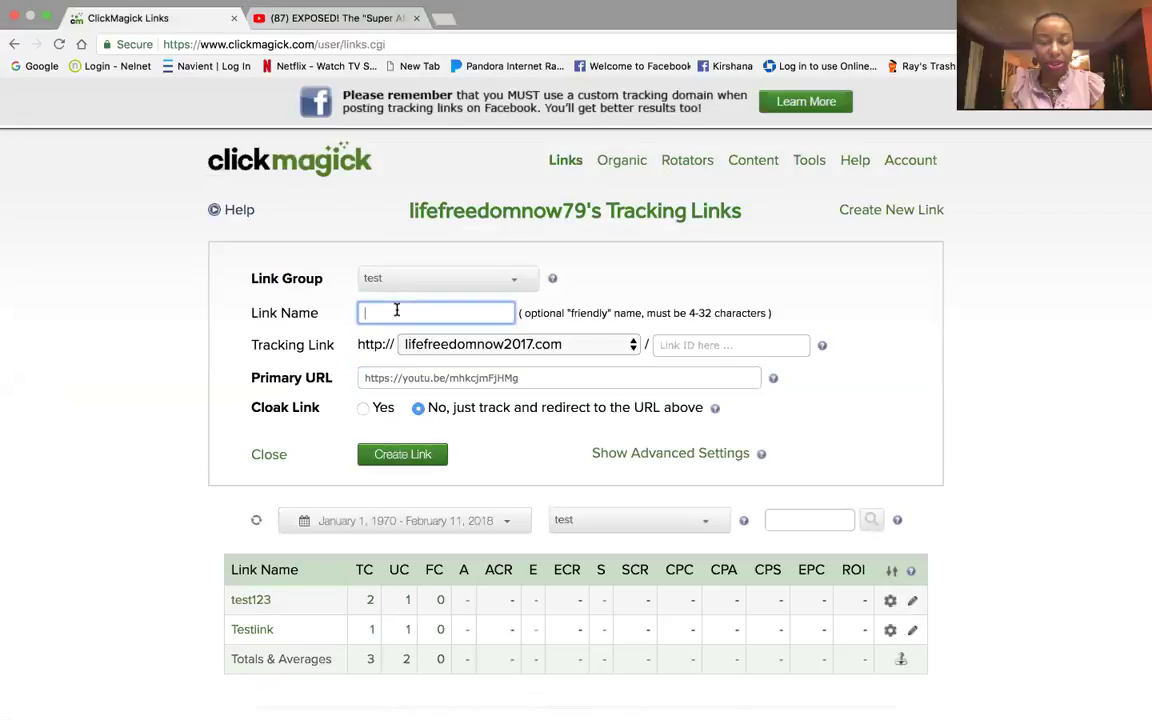
pyautogui.write('test')
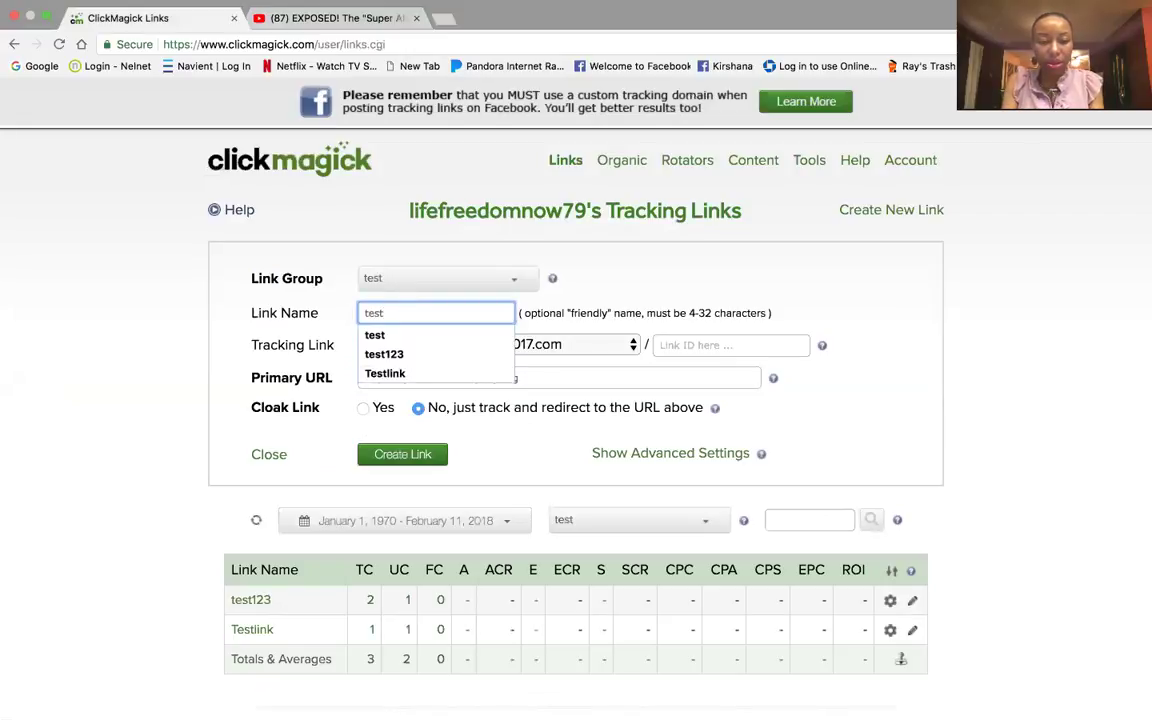
pyautogui.write('name')
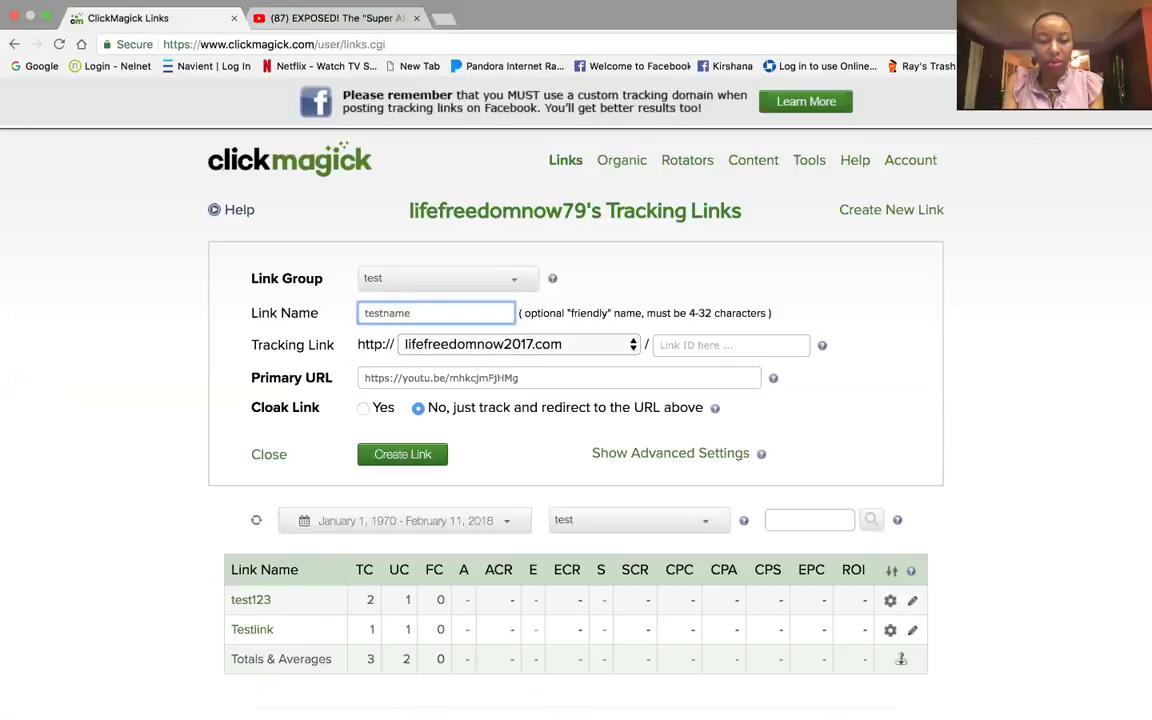
pyautogui.click(670, 341)
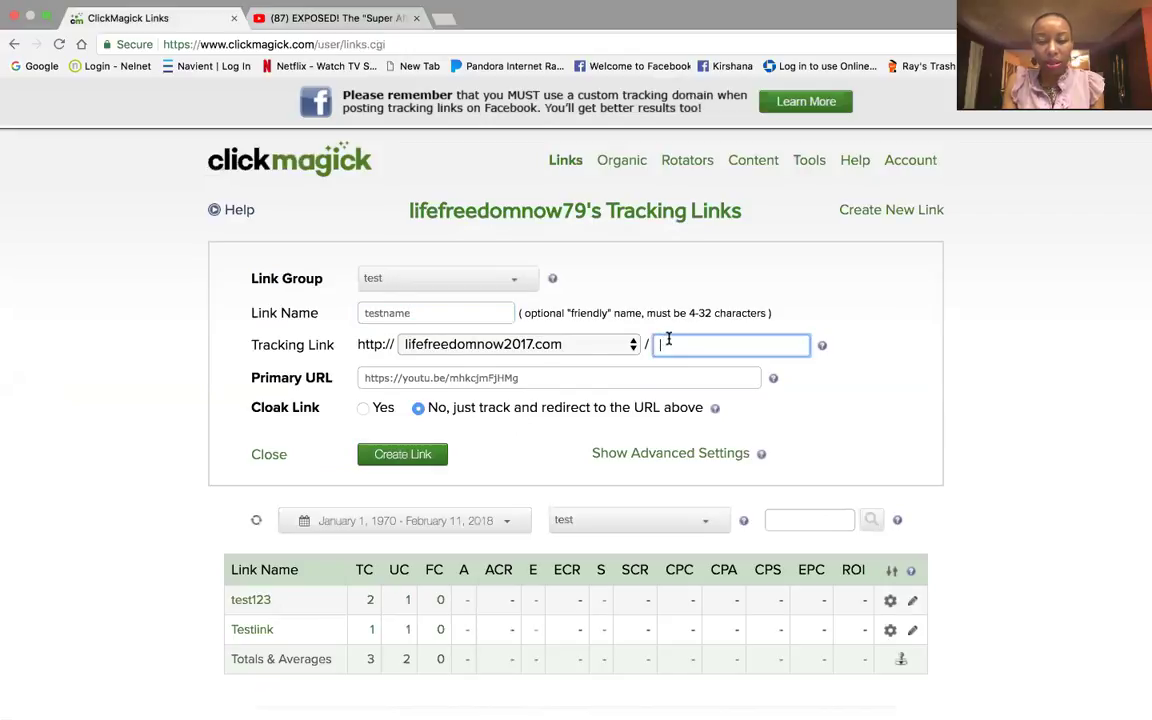
pyautogui.write('1234')
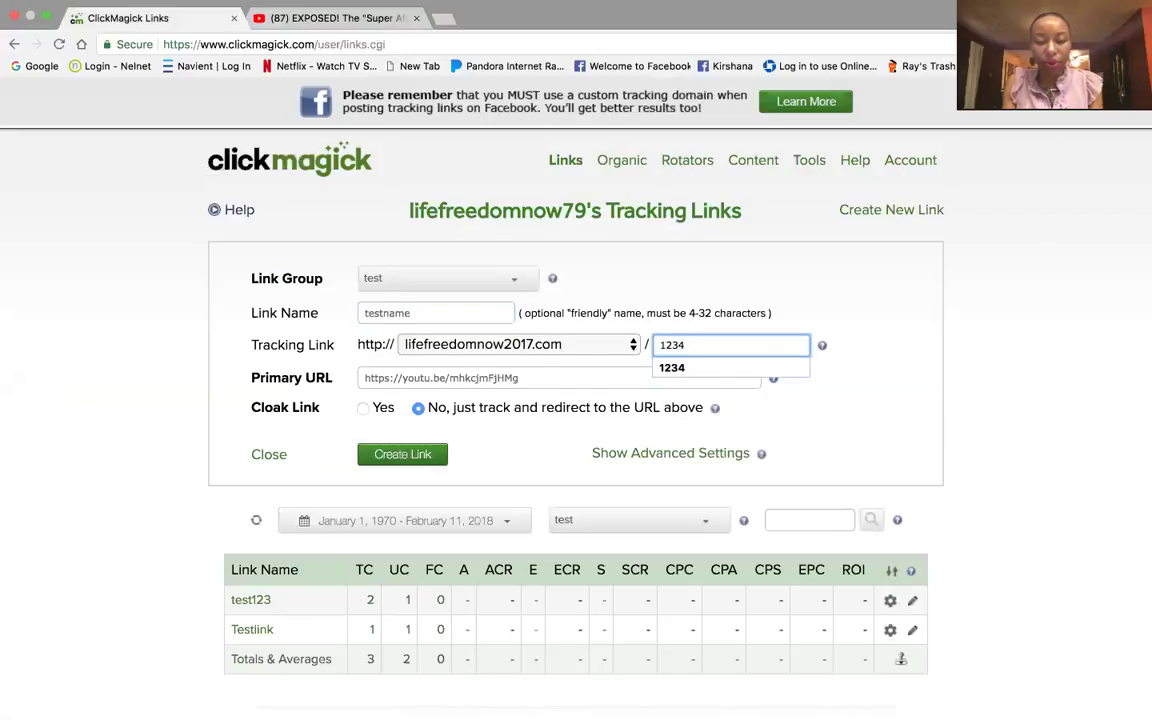
pyautogui.click(389, 459)
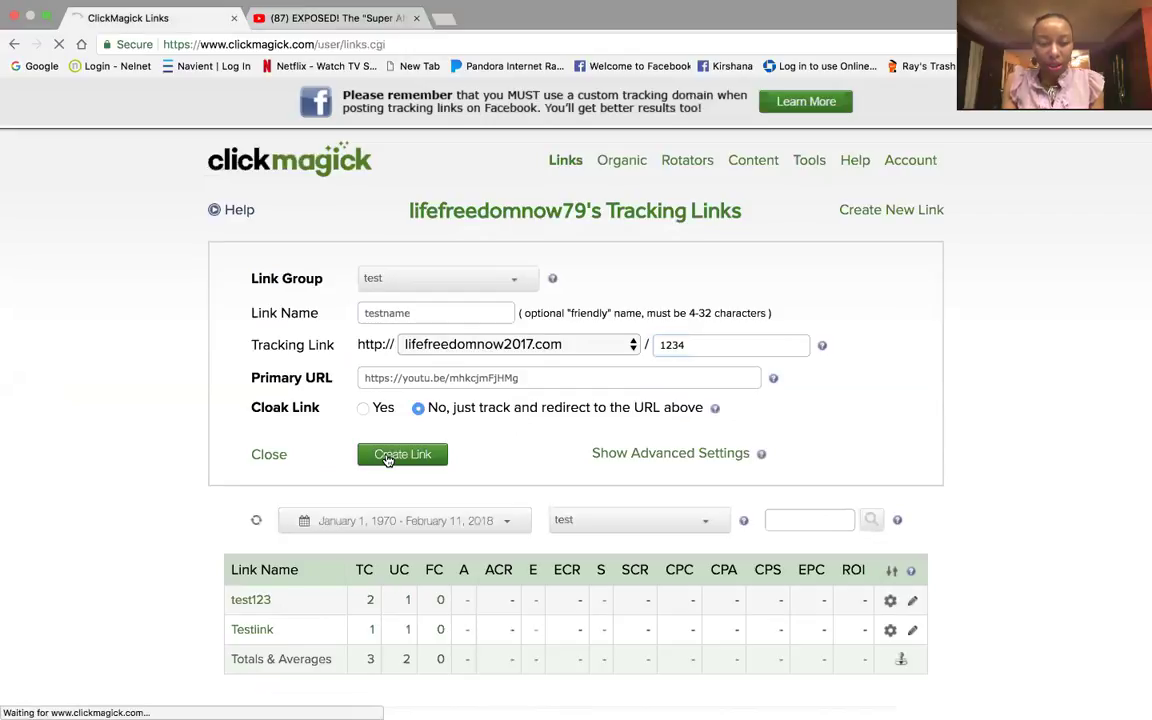
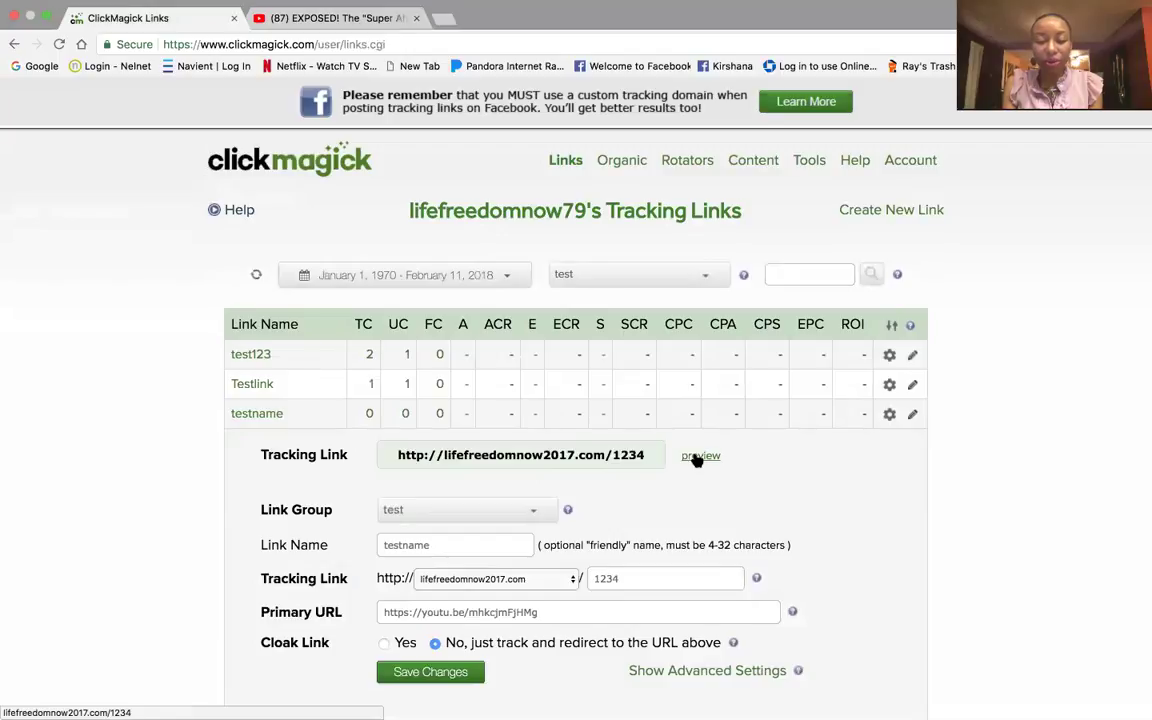
# Preview the testname tracking link in a new tab, pause the video it opens and return to the link settings
pyautogui.click(697, 457)
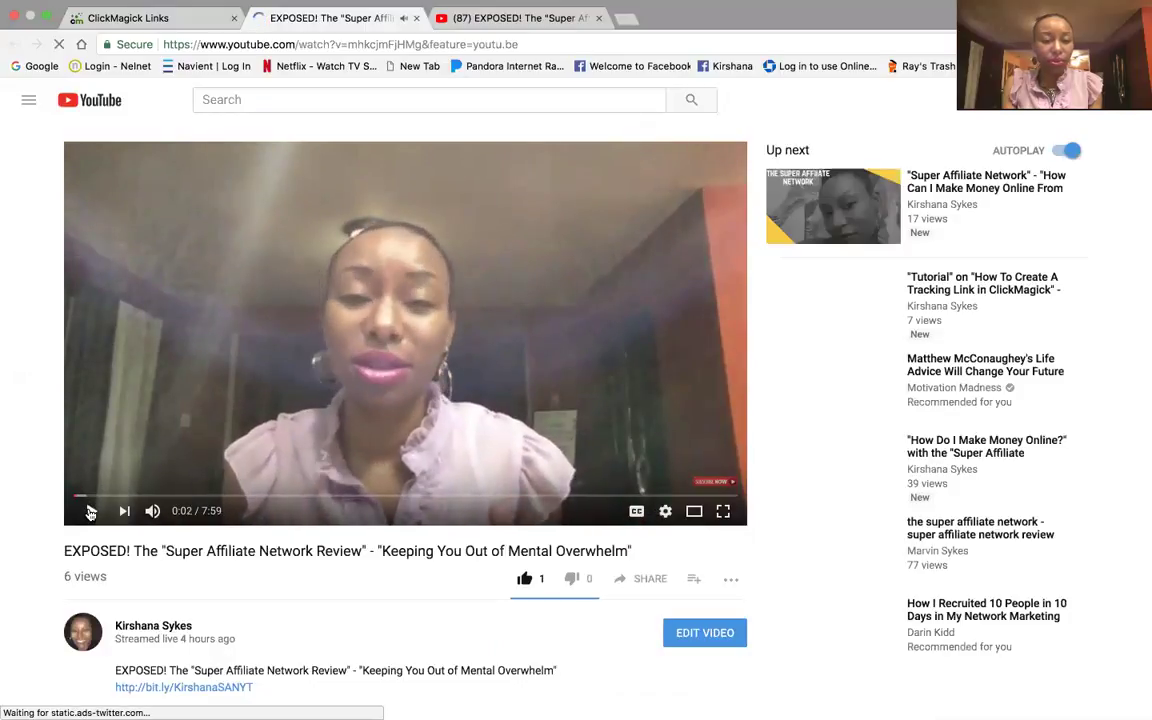
pyautogui.press('space')
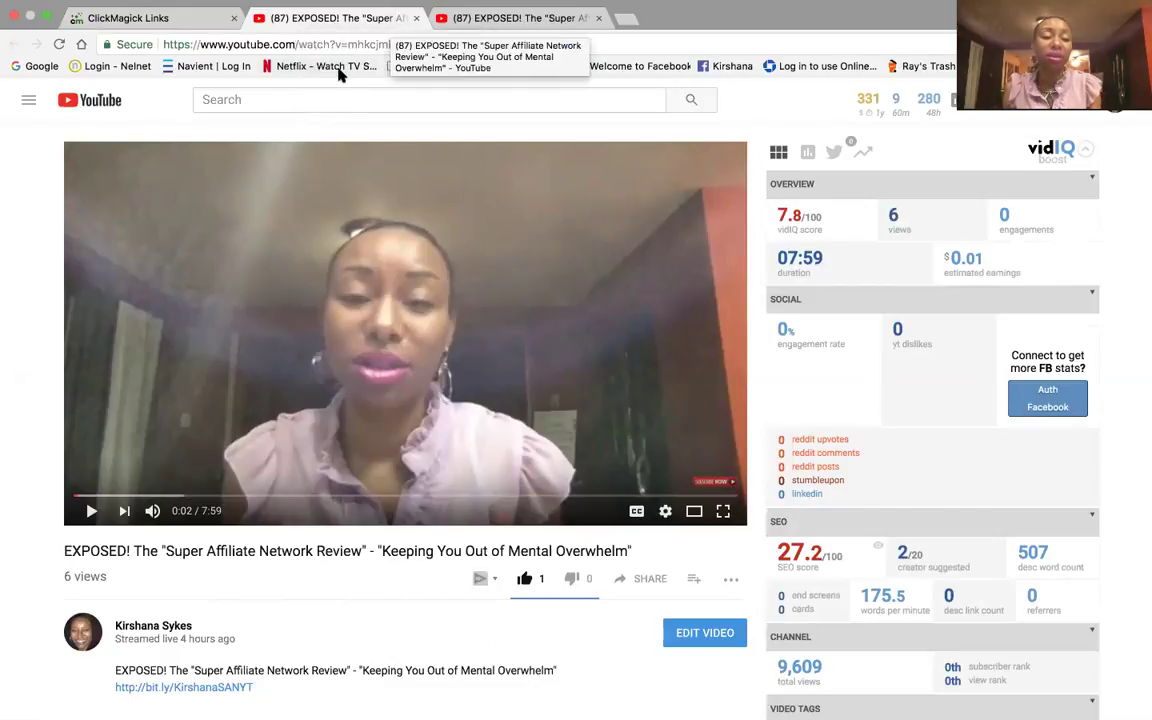
pyautogui.click(150, 19)
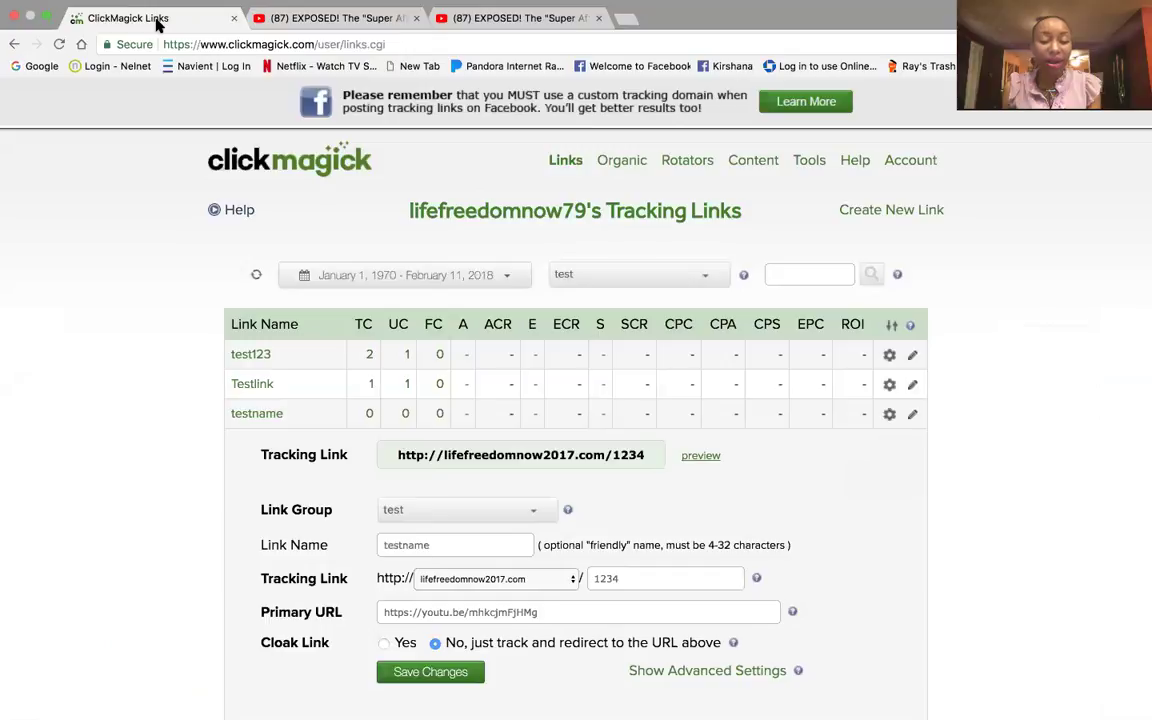
# Turn on cloaking for the testname link, enter the channel owner's full name as its page title, and save the changes
pyautogui.scroll(-5, 524, 465)
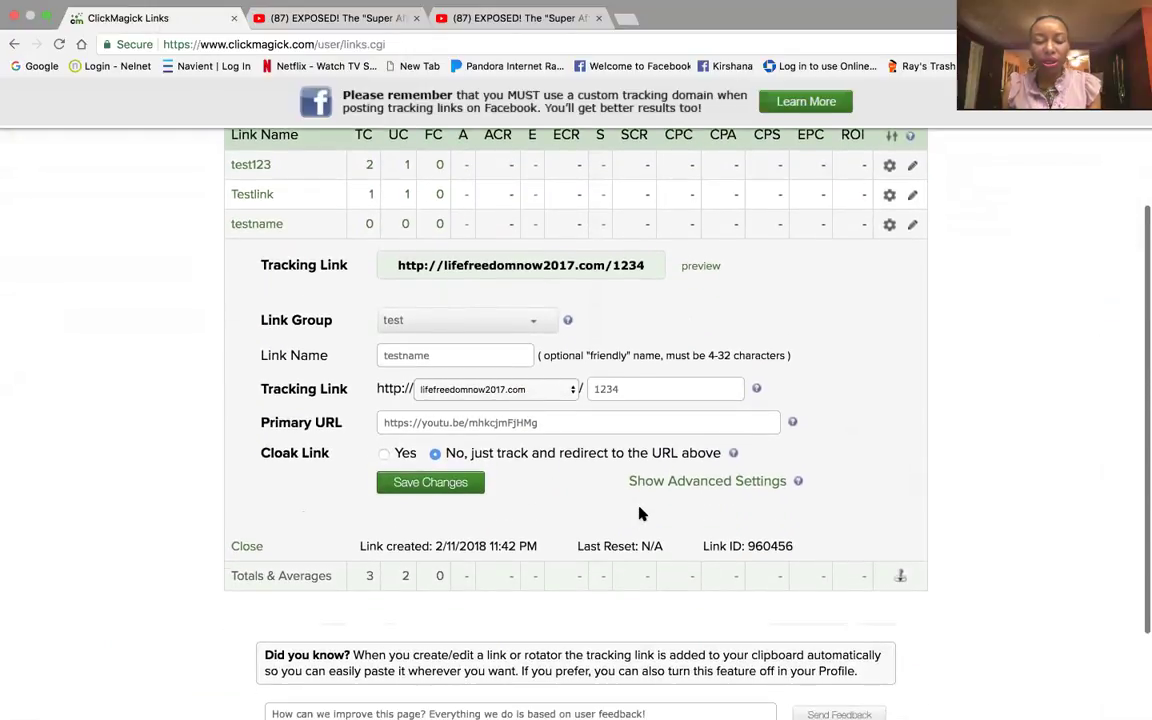
pyautogui.click(385, 454)
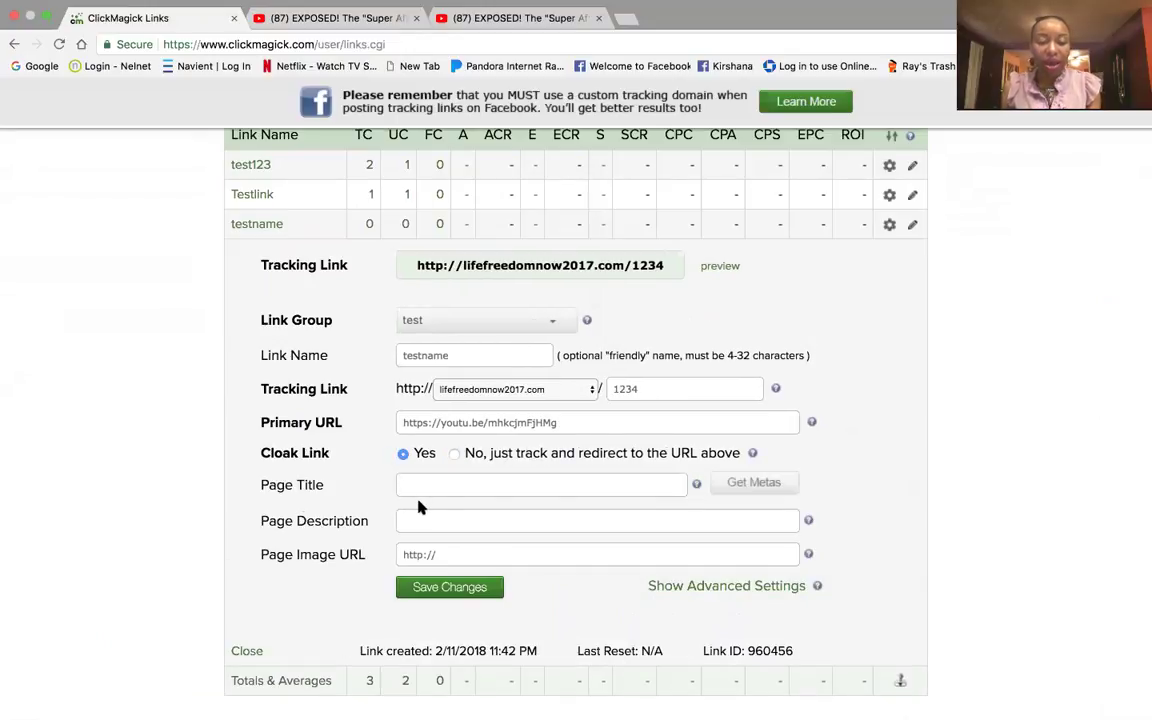
pyautogui.click(422, 480)
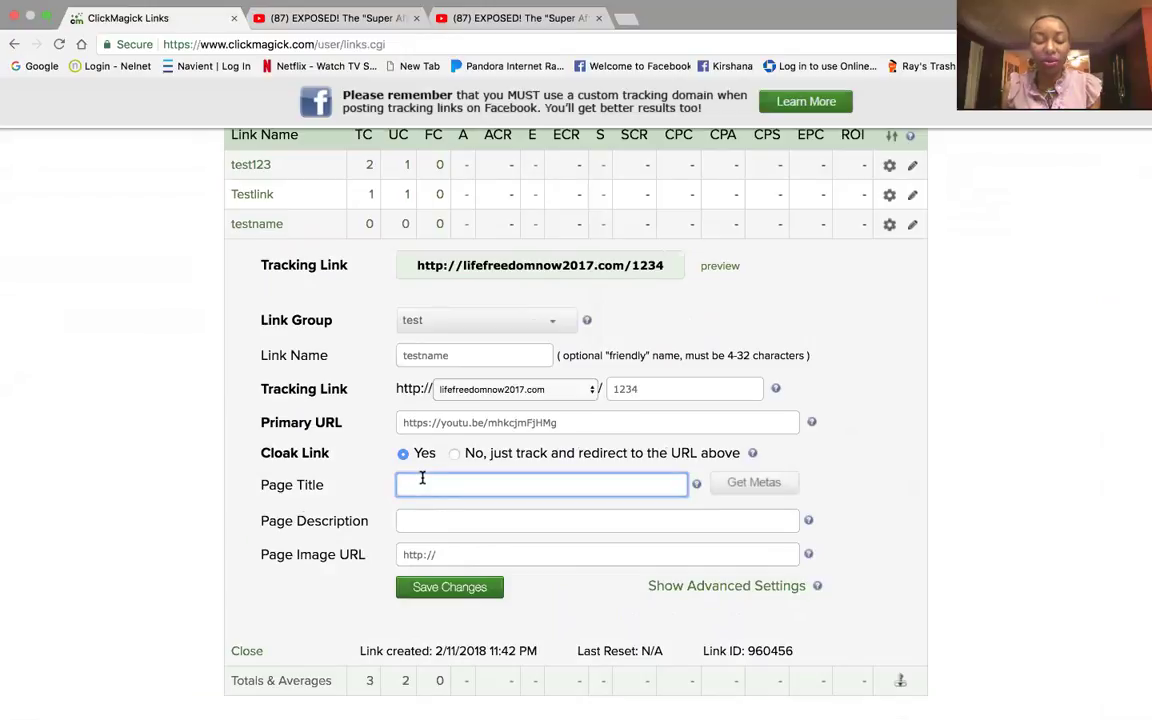
pyautogui.write('Kit')
pyautogui.press('BackSpace')
pyautogui.write('r')
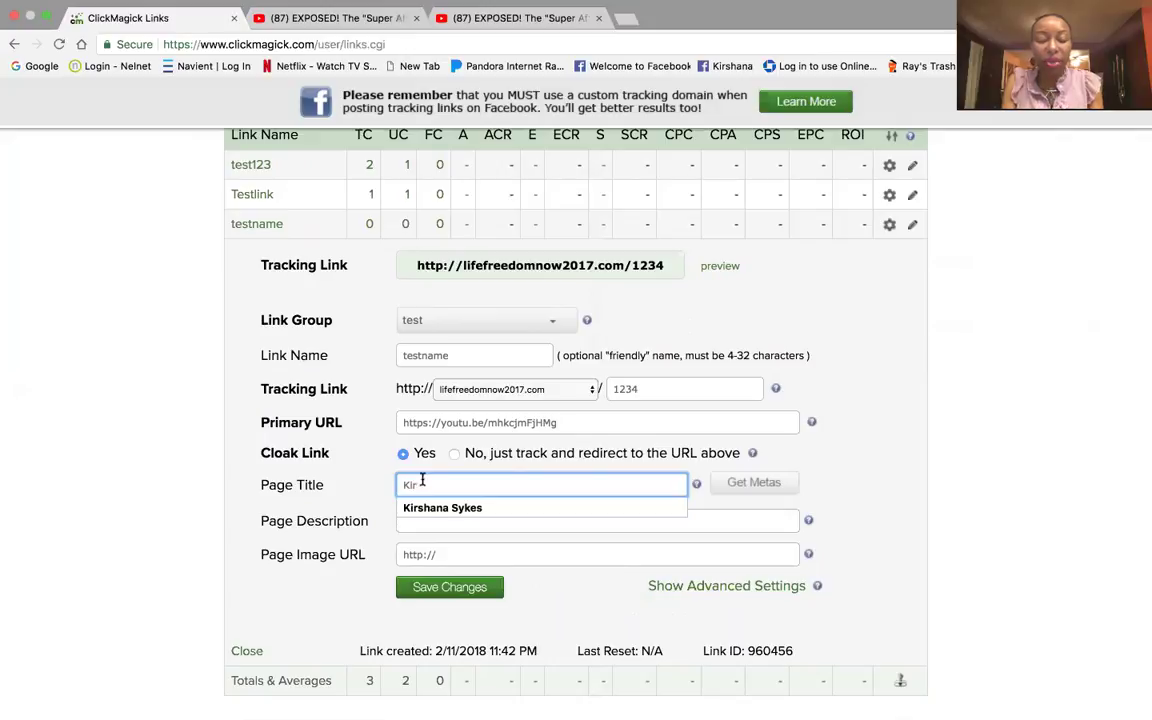
pyautogui.click(500, 512)
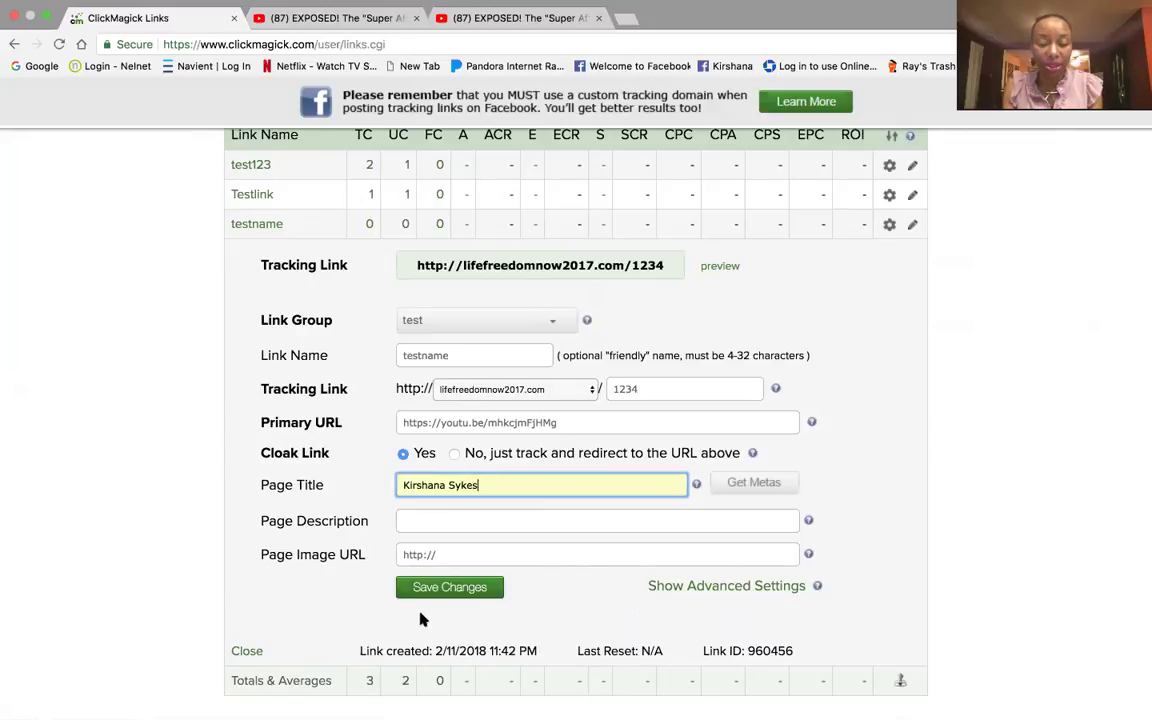
pyautogui.click(446, 587)
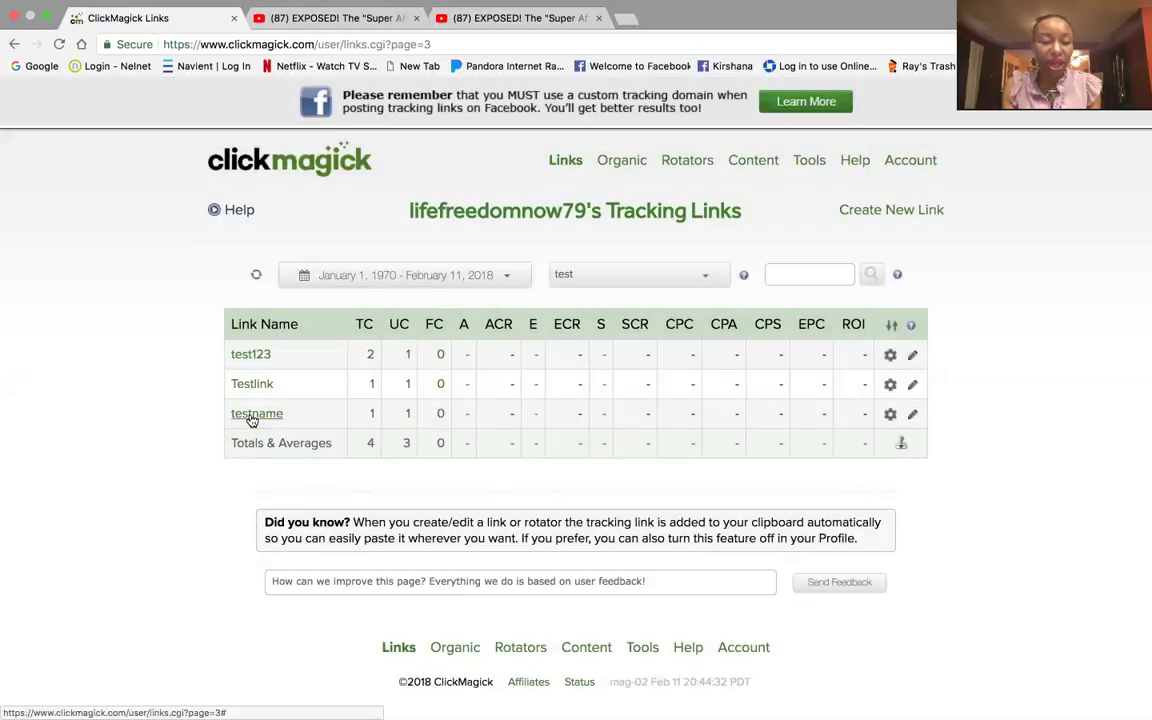
# Reopen the settings of the testname link and preview the cloaked link in a separate tab, closing that tab when done
pyautogui.moveTo(266, 416)
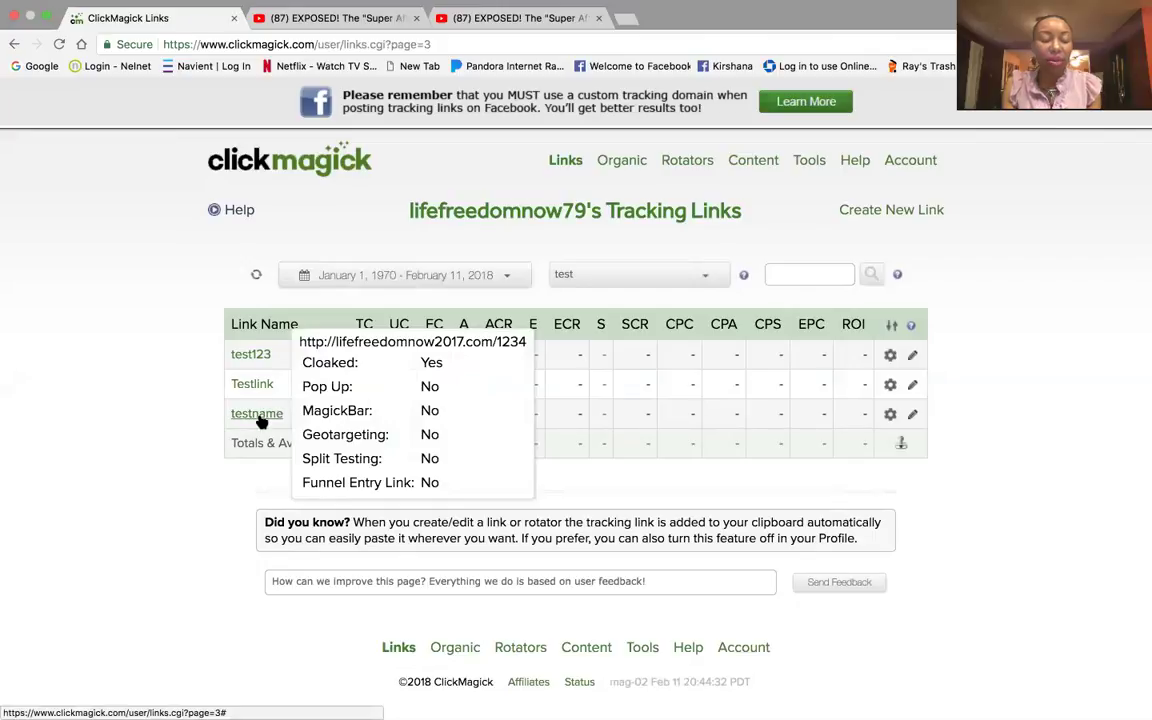
pyautogui.click(246, 418)
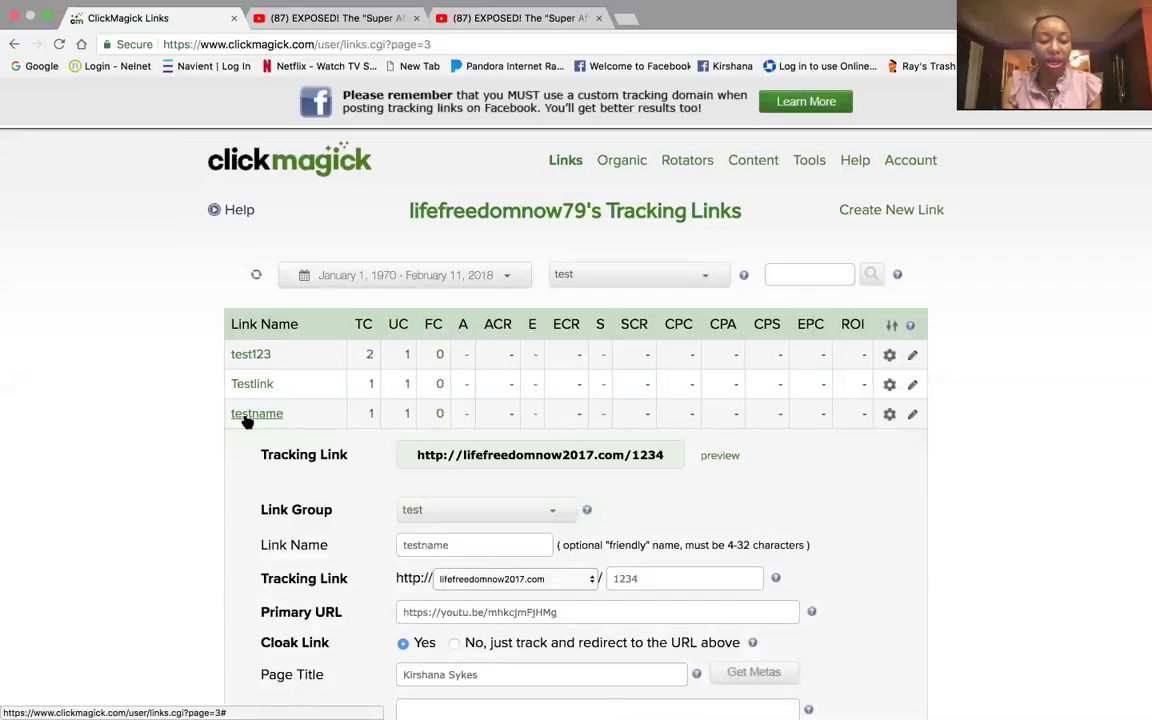
pyautogui.click(722, 457)
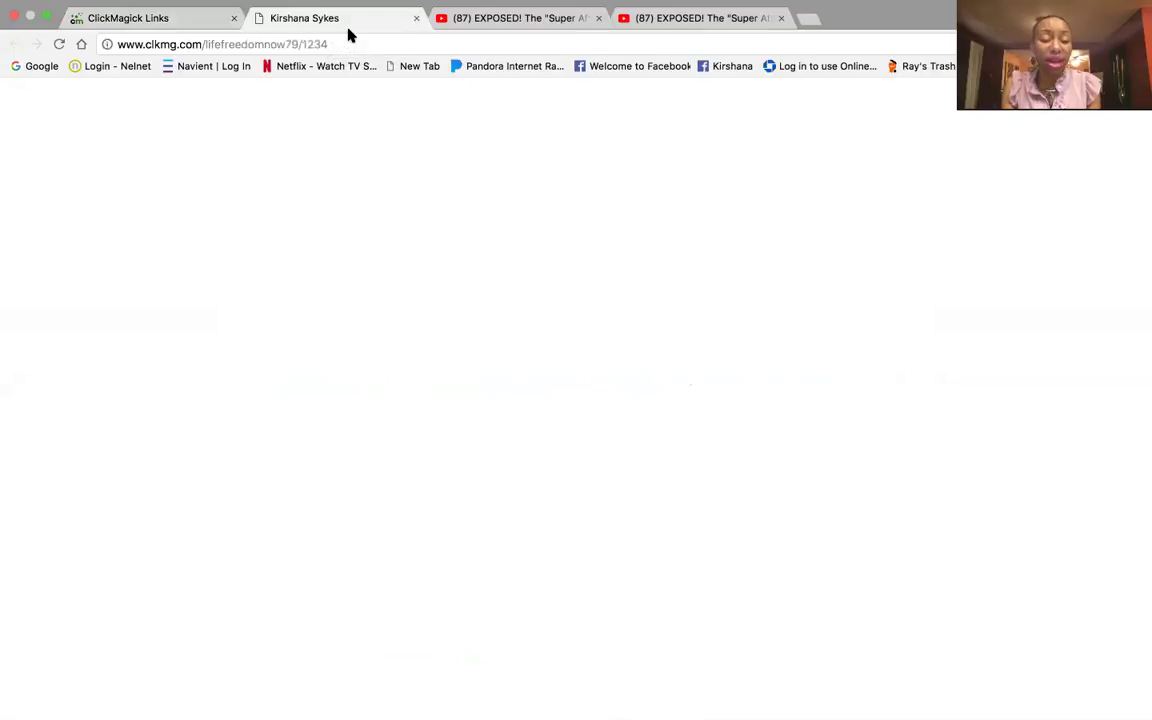
pyautogui.click(416, 18)
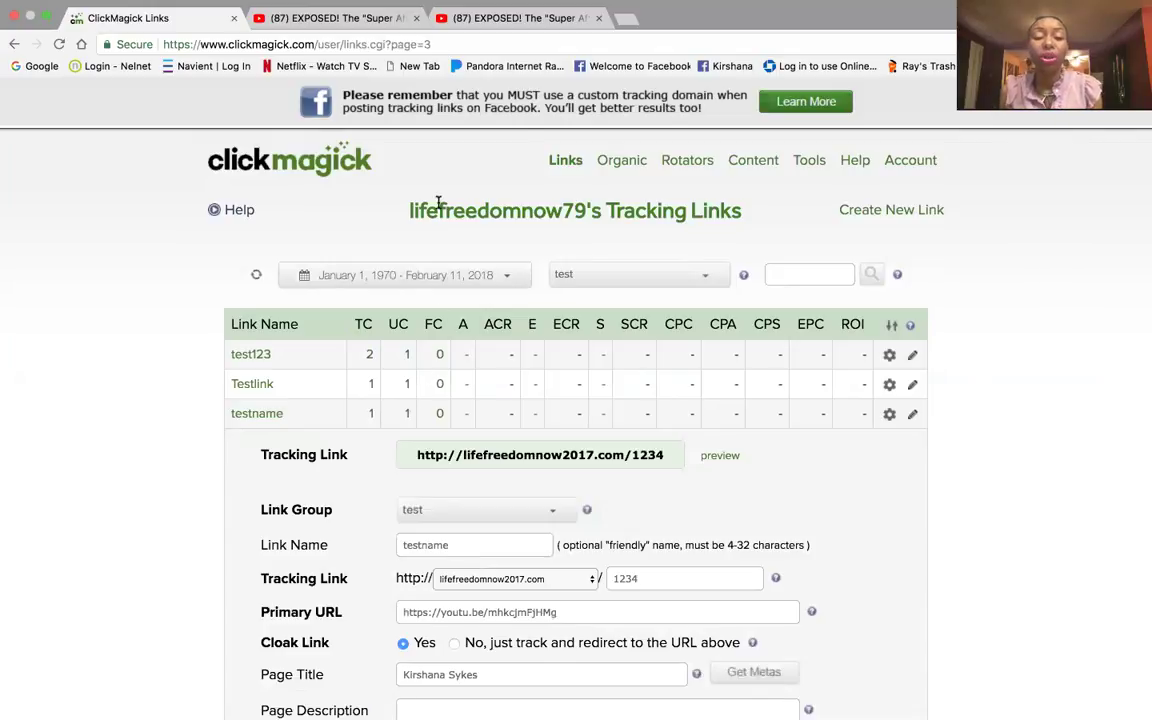
# Take the browser window out of full-screen mode
pyautogui.moveTo(27, 22)
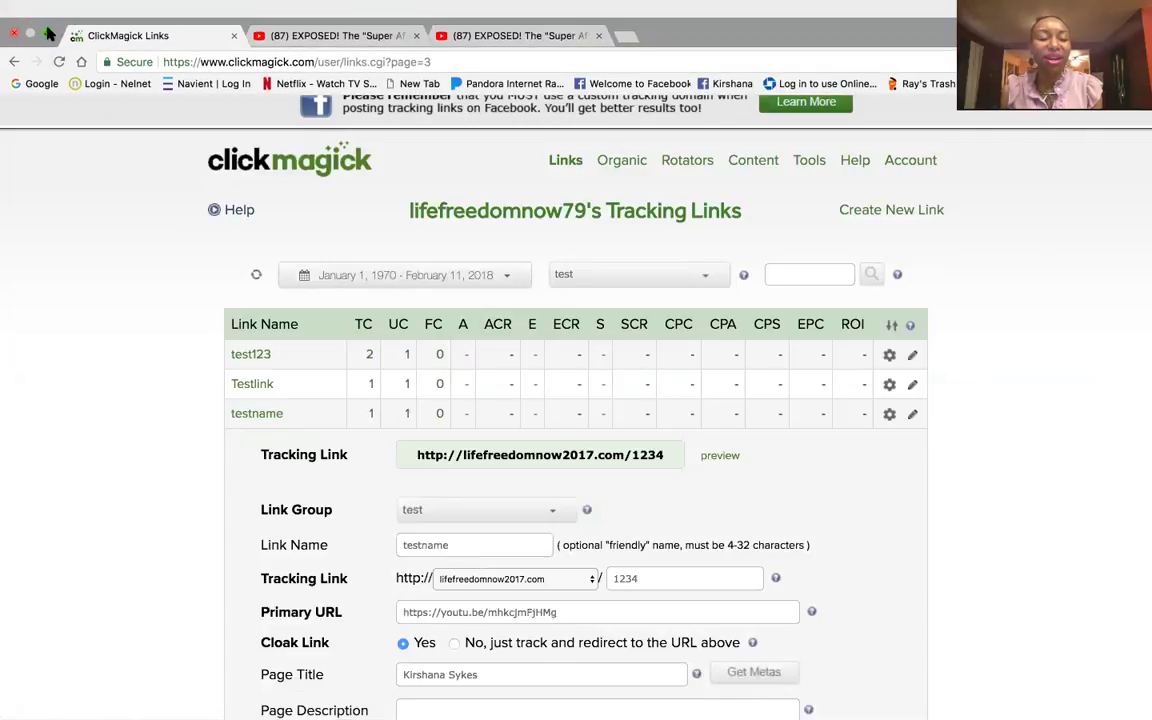
pyautogui.click(45, 34)
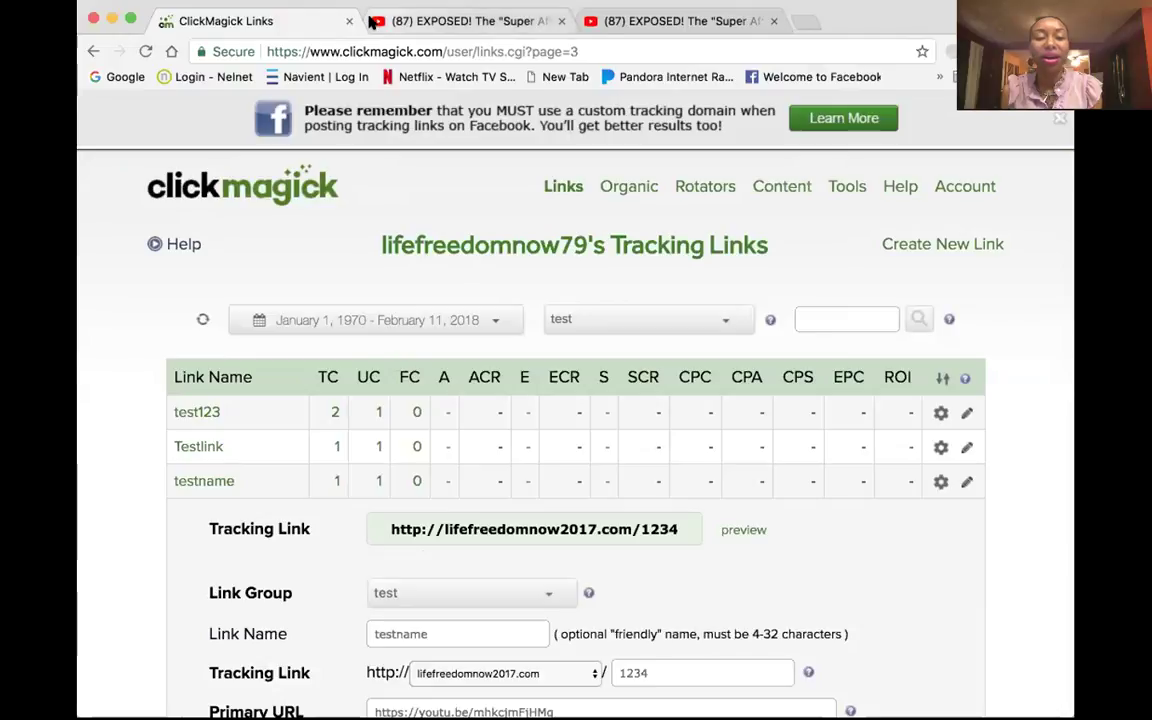